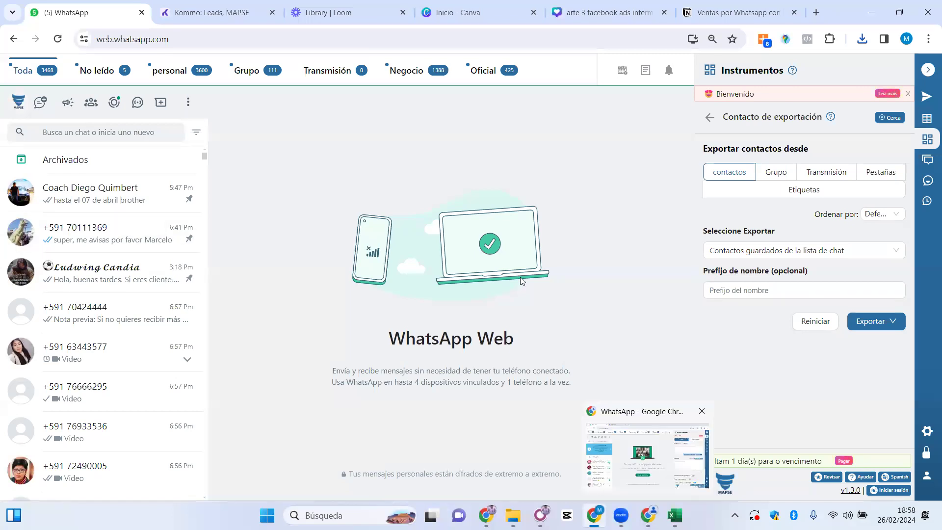
- Open Google Contacts in a new browser tab at google.com/contacts
click(728, 4)
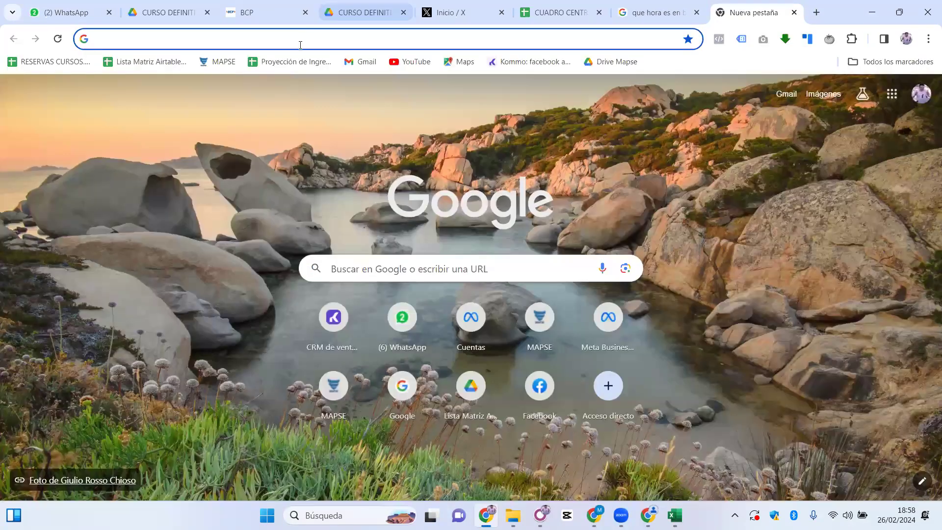
text(google.com)
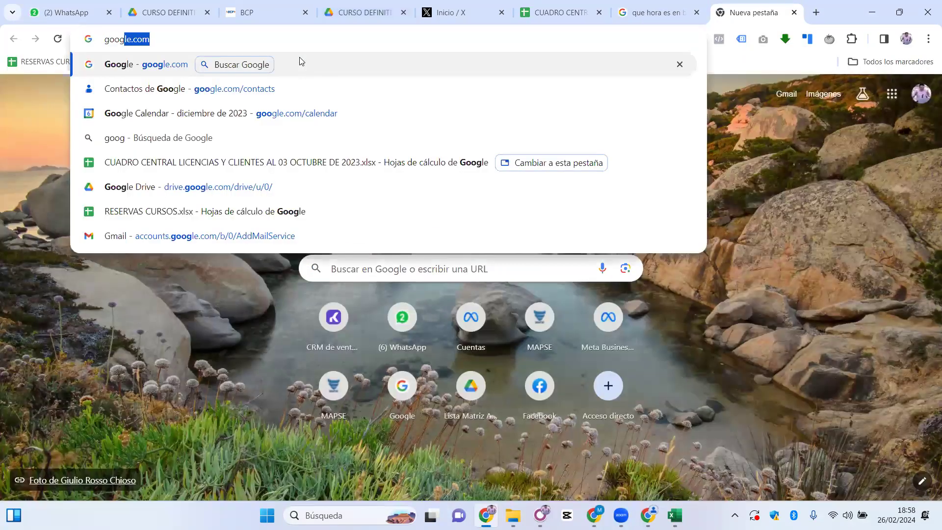
key(Num_Lock)
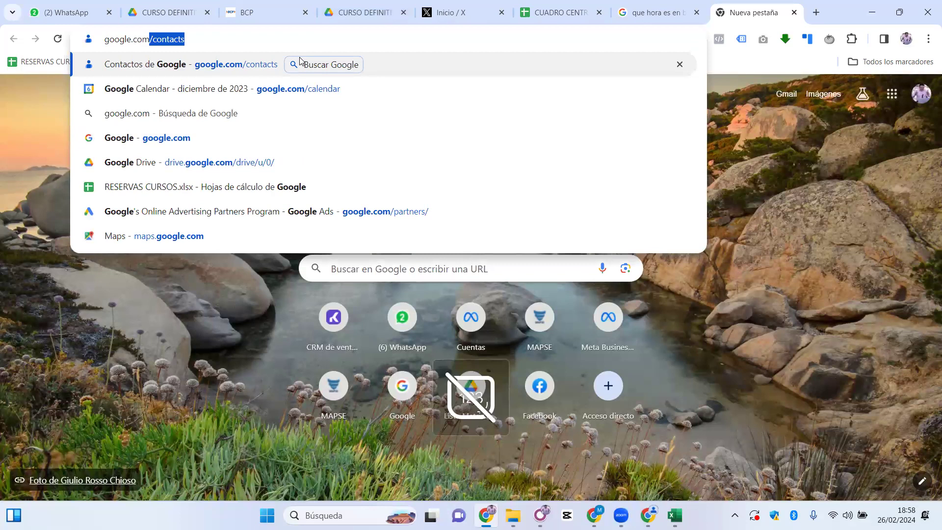
text(/contacts)
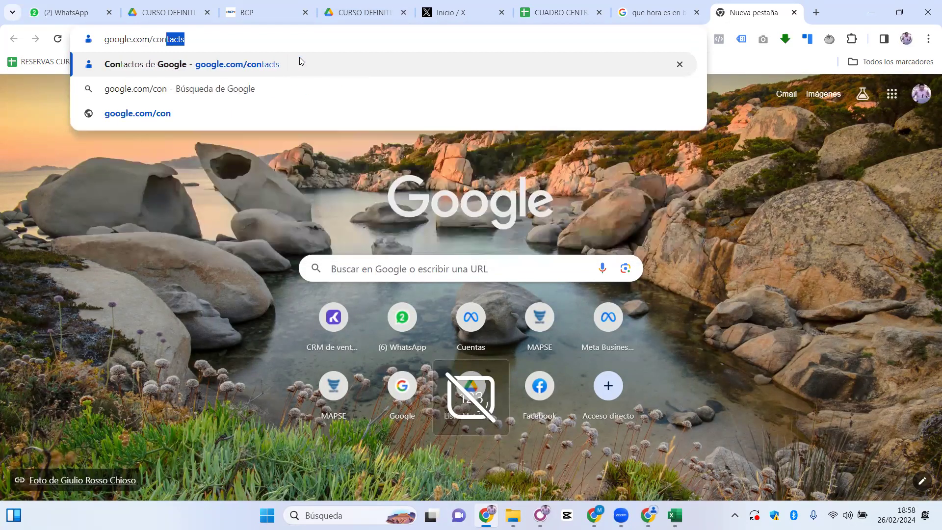
key(Return)
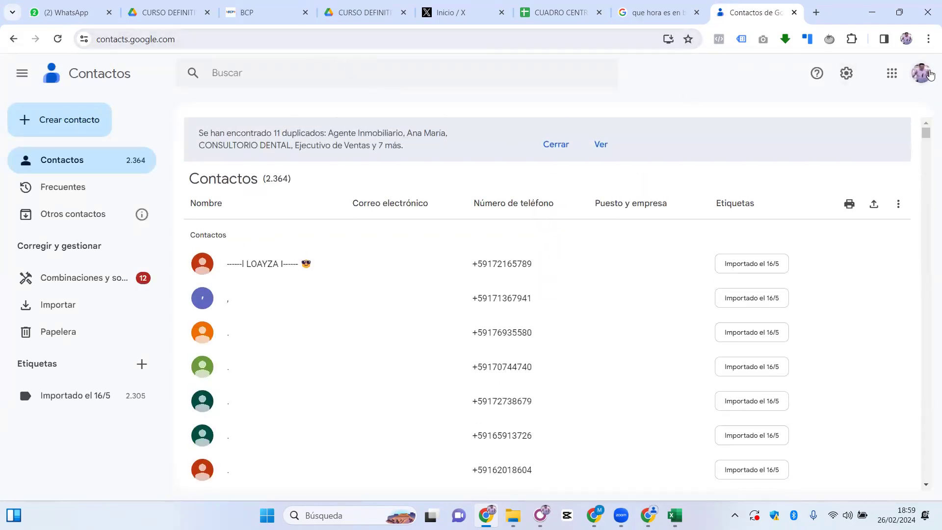
- Switch Google Contacts to the first alternative signed-in account and highlight its page address
click(930, 73)
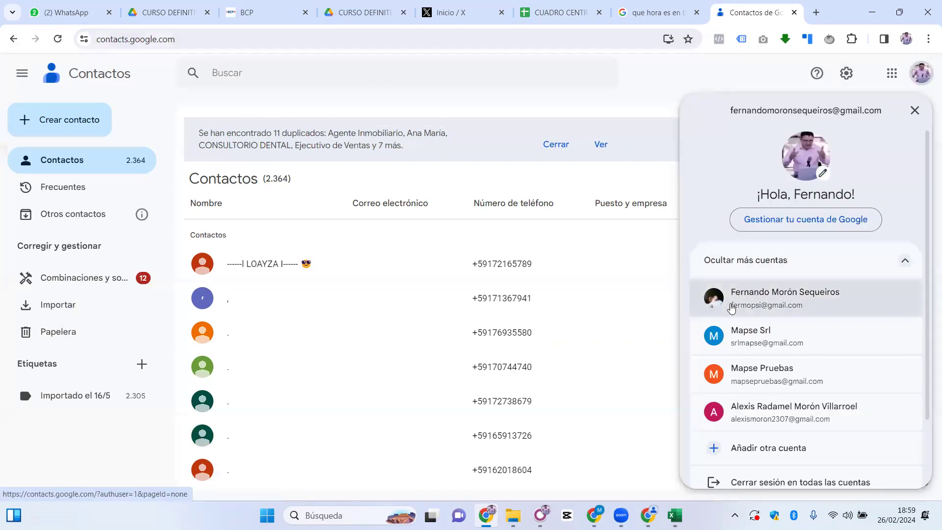
click(732, 307)
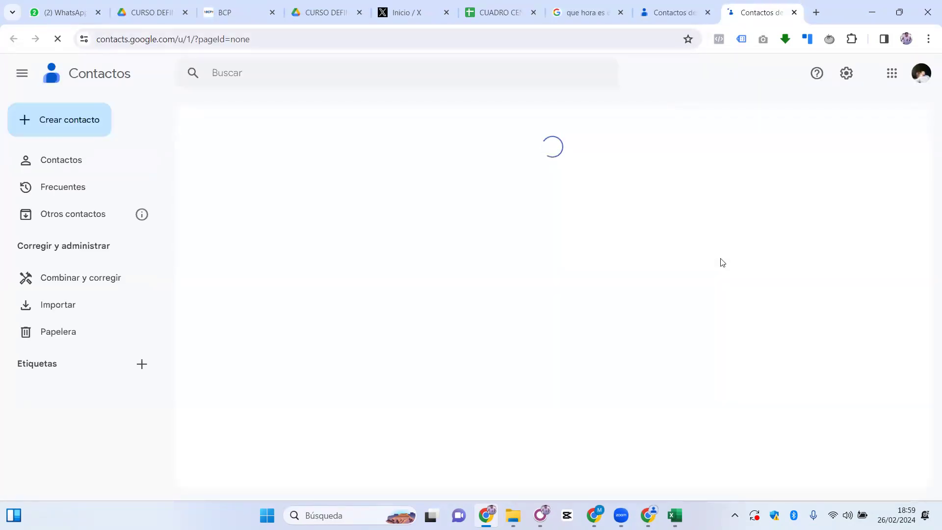
click(159, 40)
key(shift+Home)
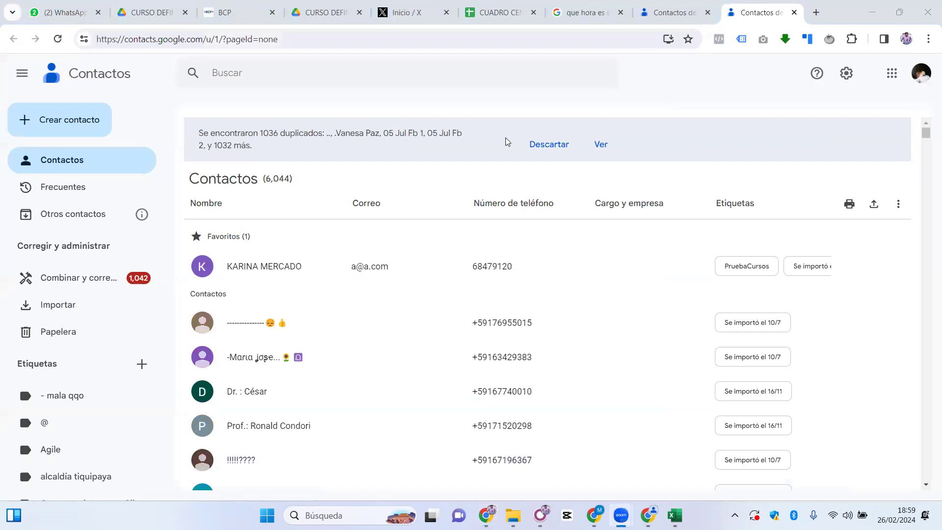
- Check the total number of contacts and the e-mail address of the active Google account
drag(261, 184, 312, 175)
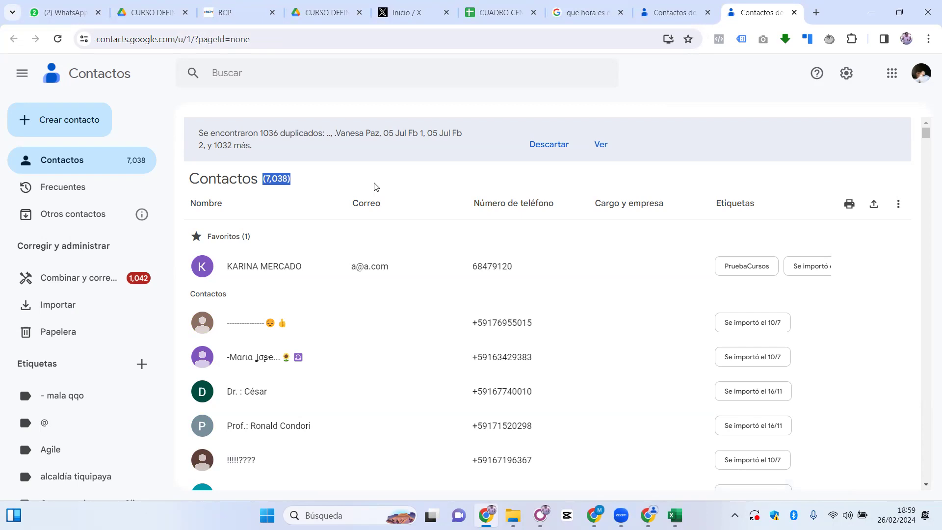
click(921, 73)
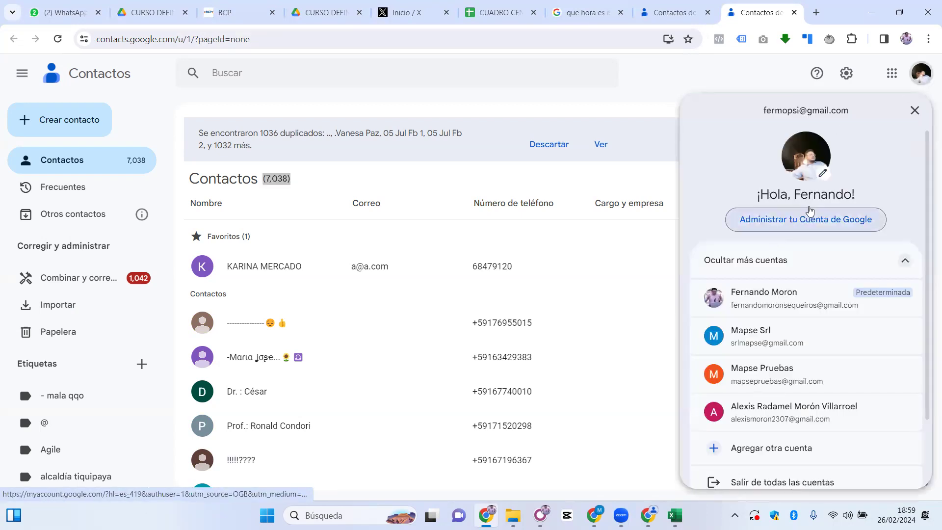
drag(764, 112, 865, 117)
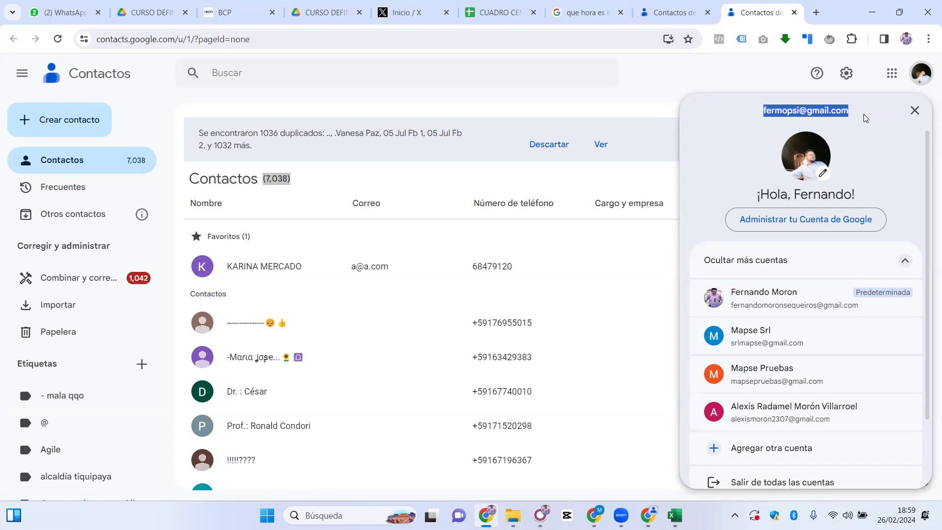
click(688, 87)
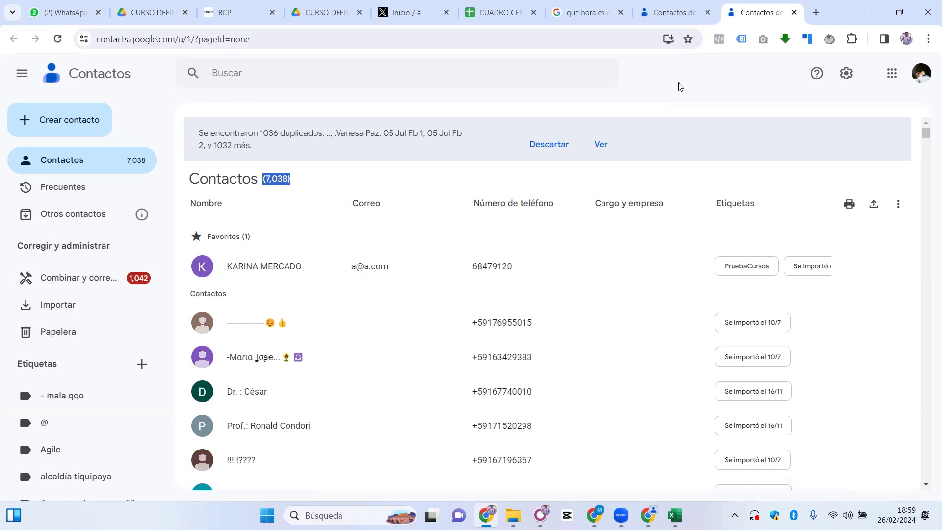
mouse_move(675, 515)
click(795, 449)
drag(143, 122, 147, 425)
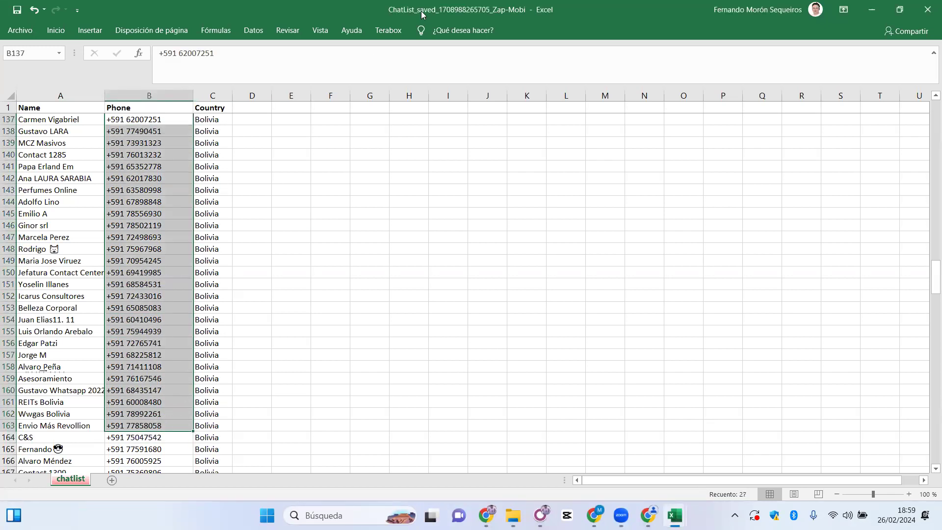
key(Left)
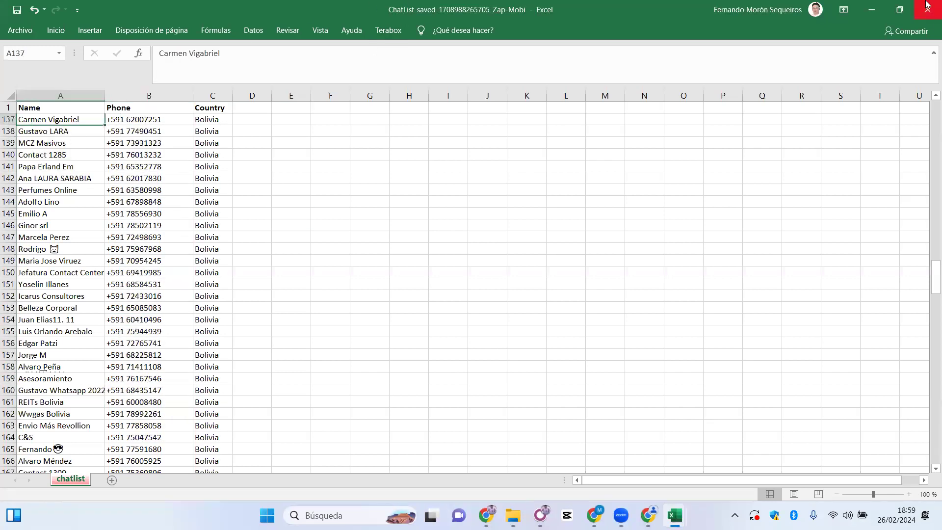
click(872, 9)
mouse_move(675, 515)
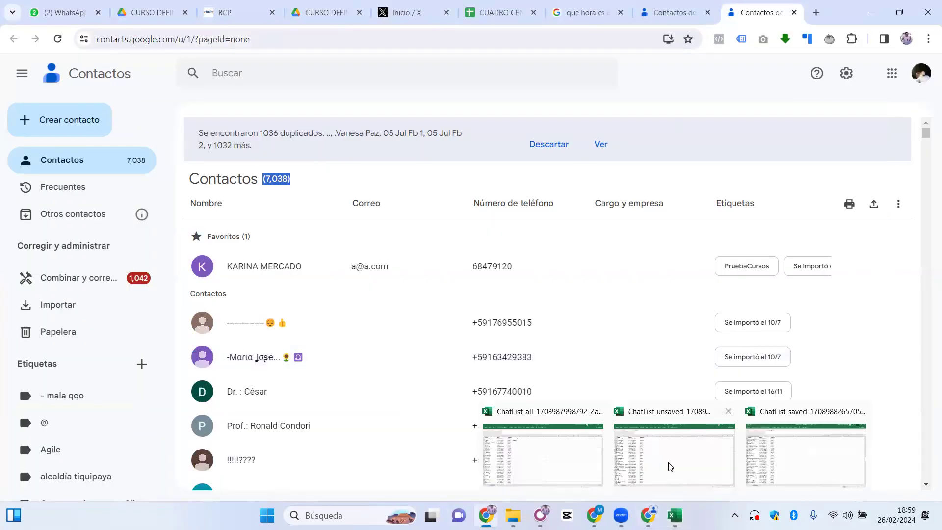
click(670, 464)
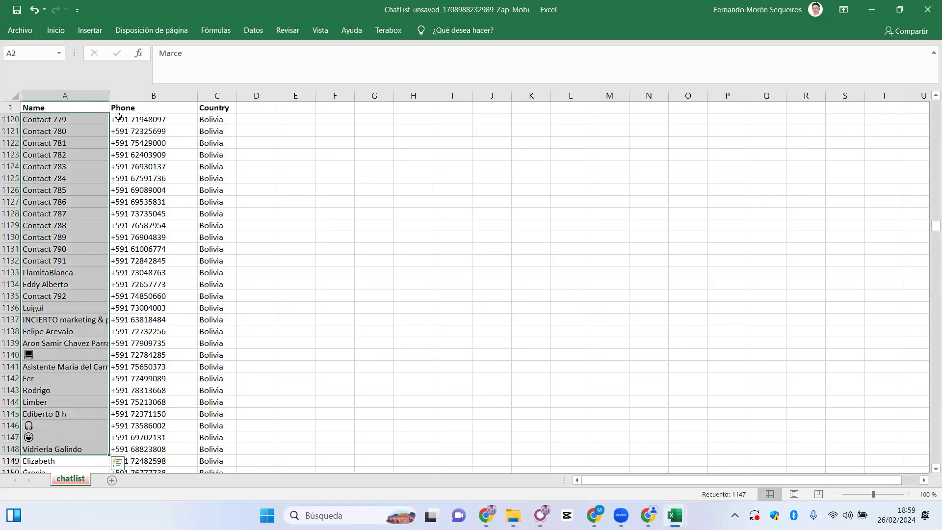
double_click(387, 10)
click(741, 9)
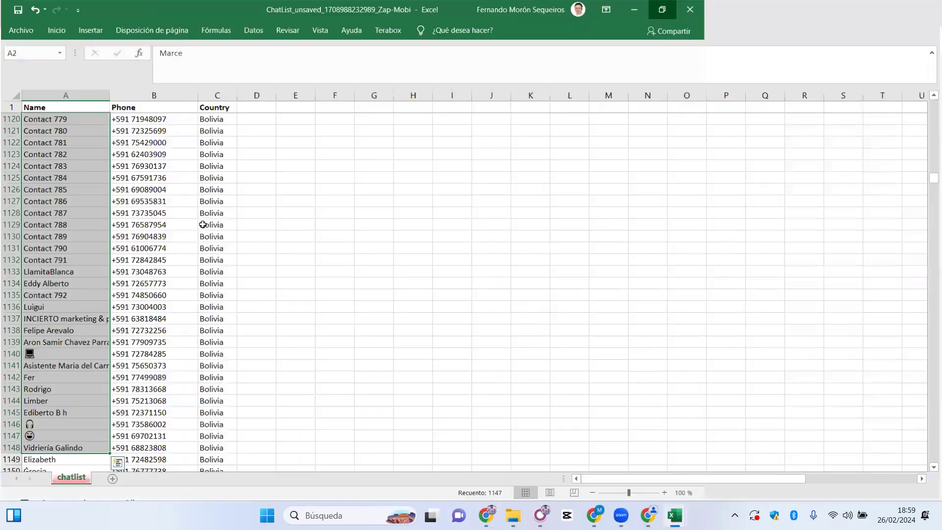
click(171, 227)
scroll(169, 234, up, 20)
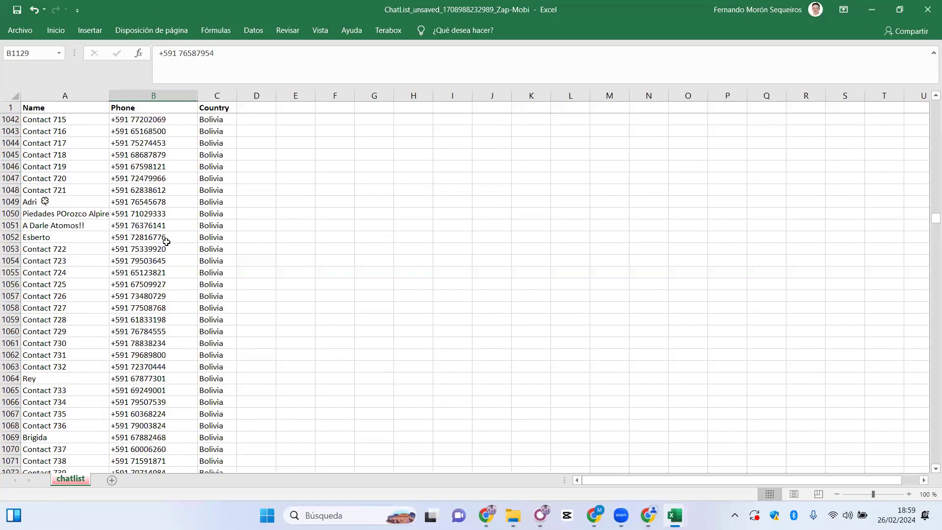
scroll(166, 242, up, 20)
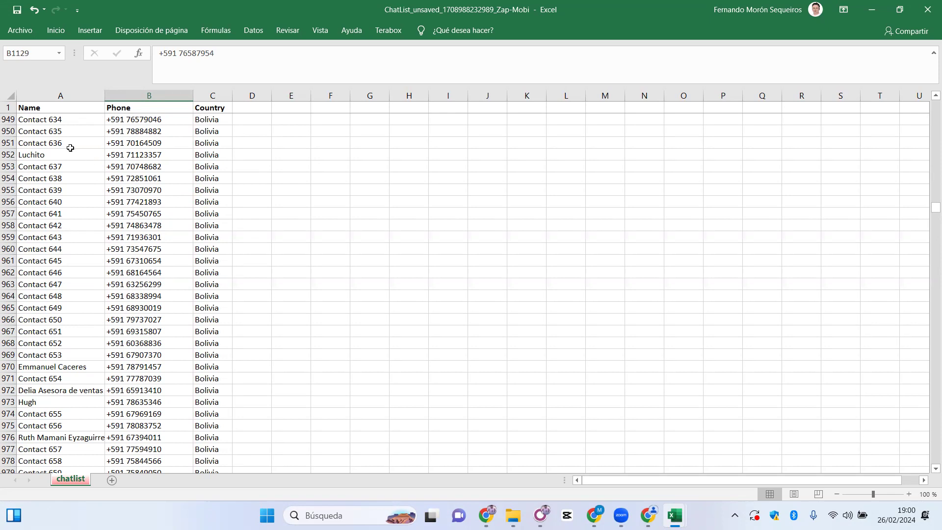
click(127, 142)
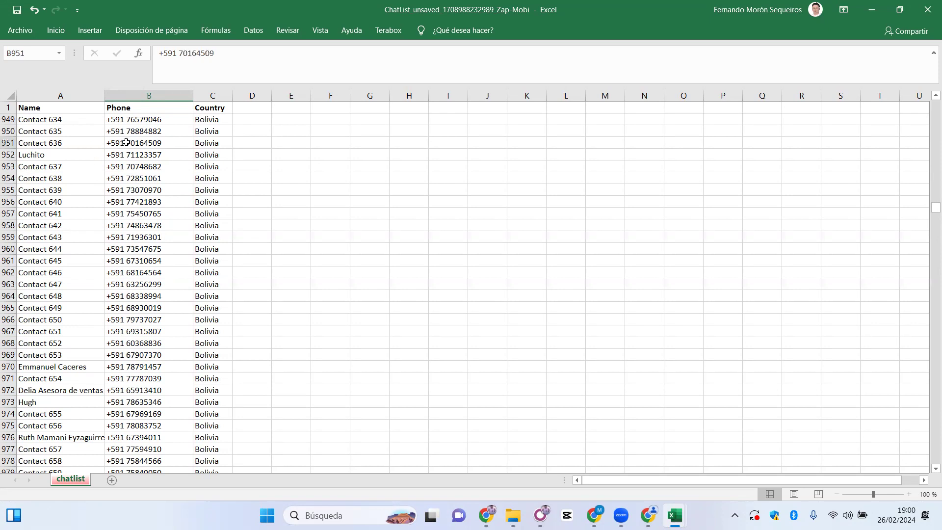
- Save a copy of the workbook in Descargas as "contactos no guardados 26 de febrero" in CSV (delimitado por comas) format
click(26, 34)
click(47, 194)
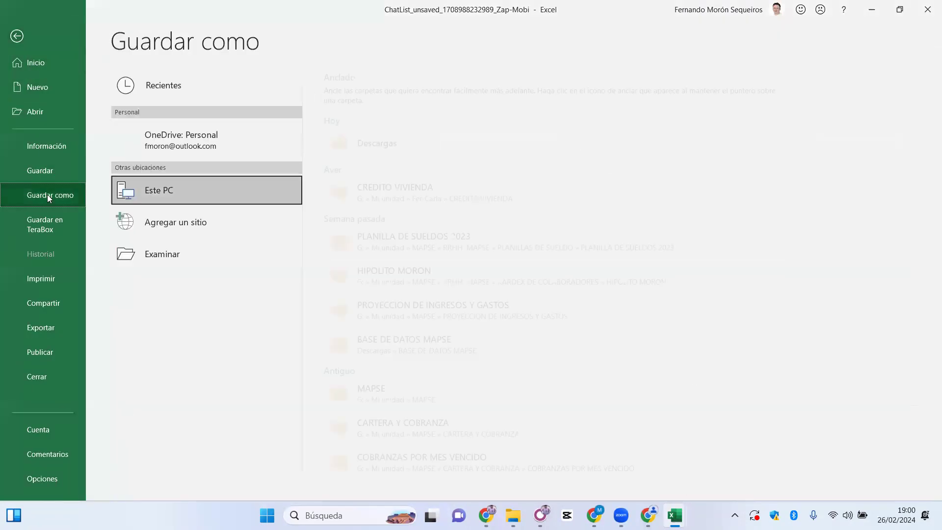
click(394, 145)
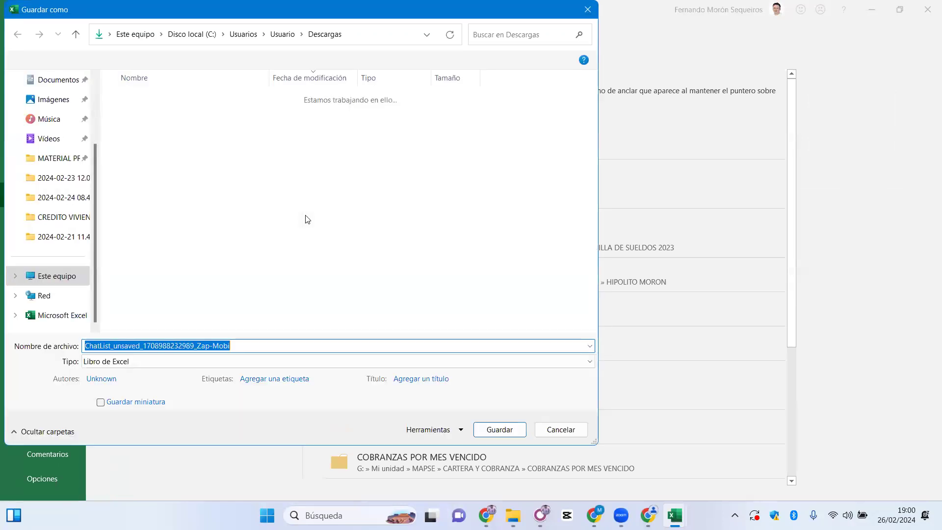
text(co)
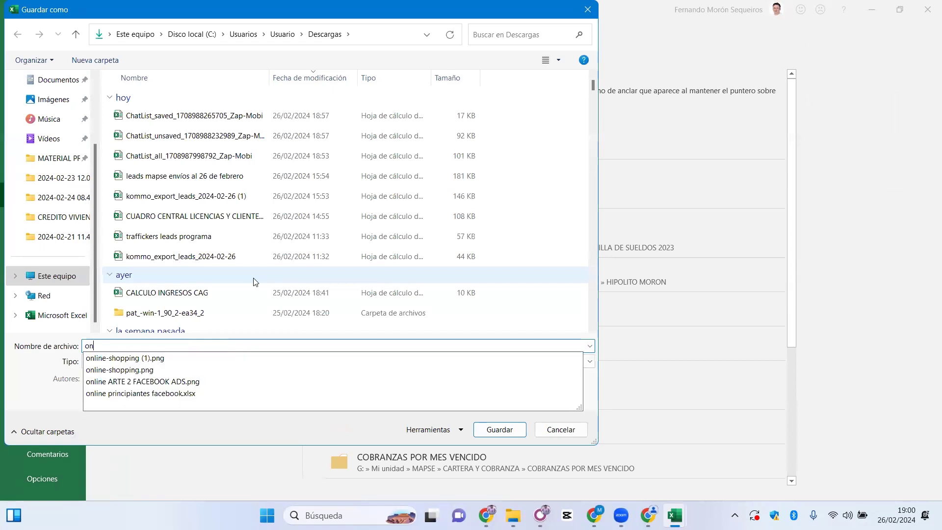
text(ntactos no guardados 26 de febrero)
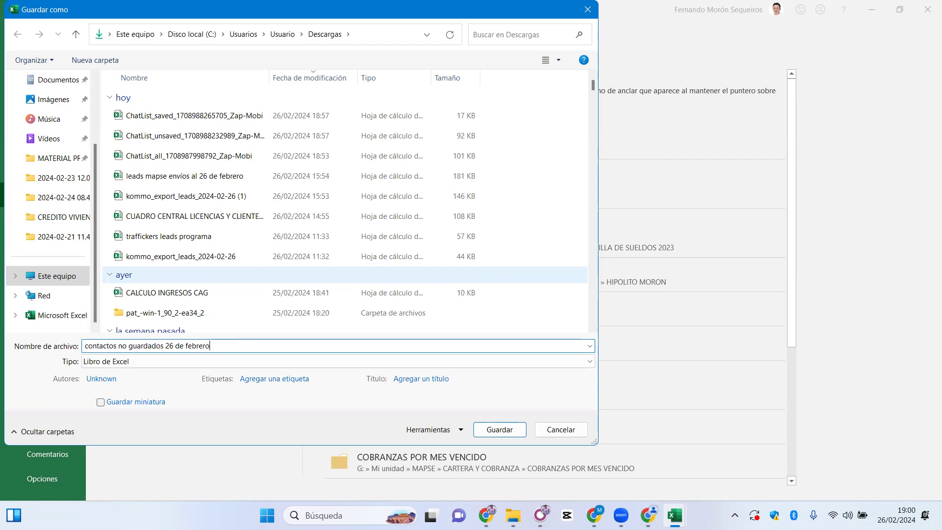
click(148, 360)
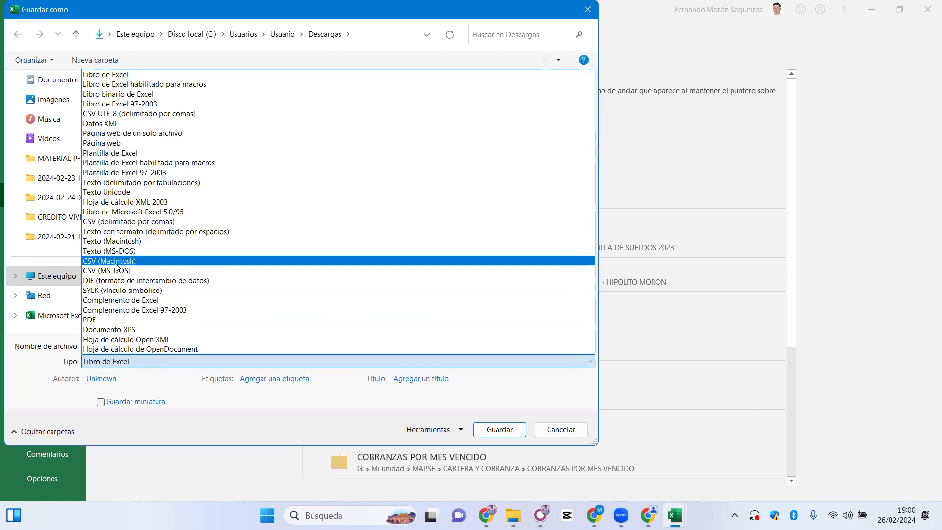
click(98, 223)
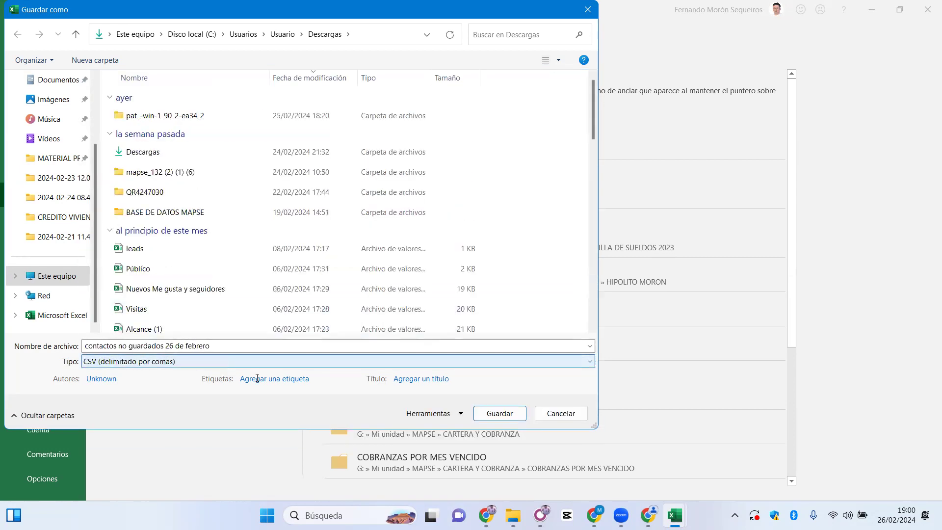
click(486, 414)
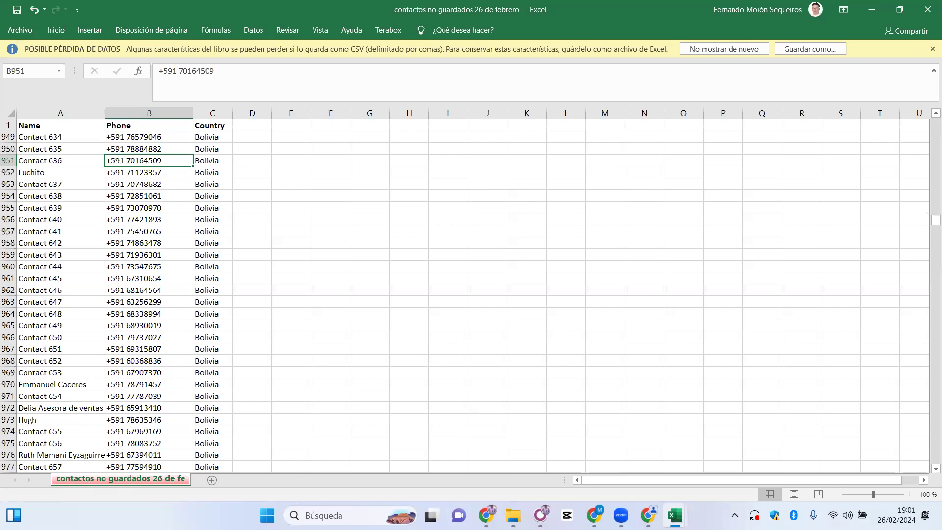
- Switch back to Google Contacts and import the "contactos no guardados 26 de febrero" CSV file from Descargas
key(alt+Tab)
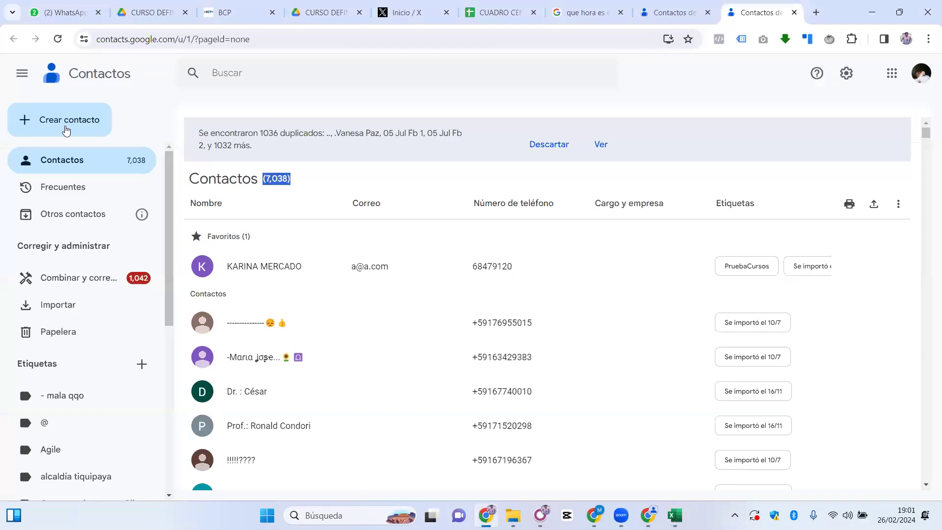
click(57, 300)
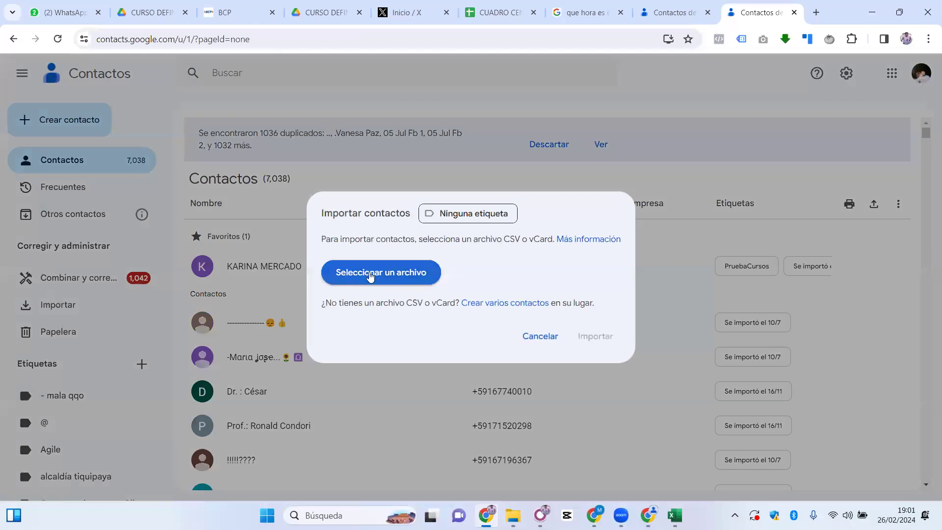
click(371, 276)
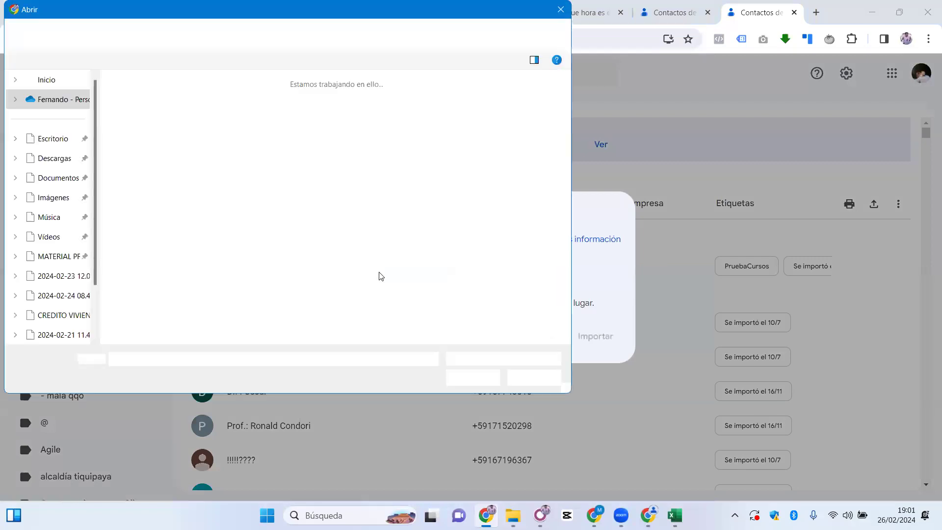
click(147, 158)
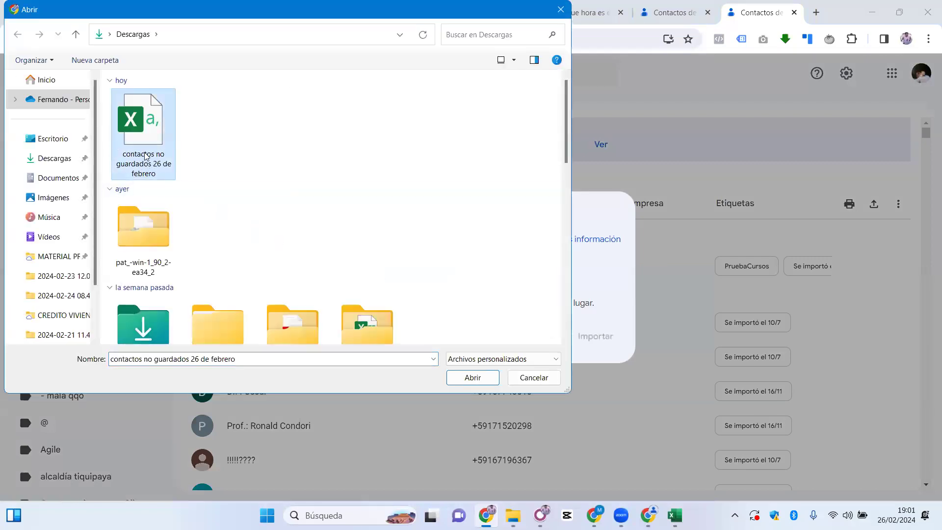
click(471, 378)
click(595, 337)
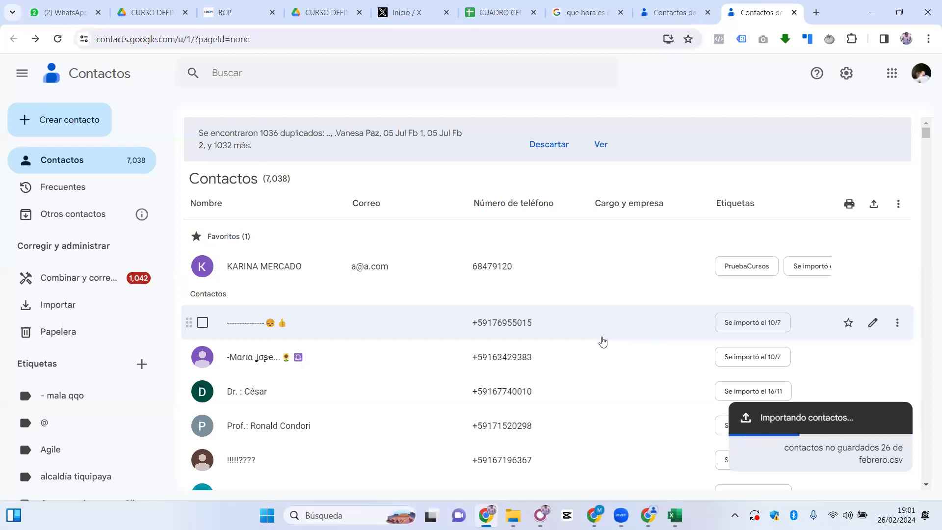